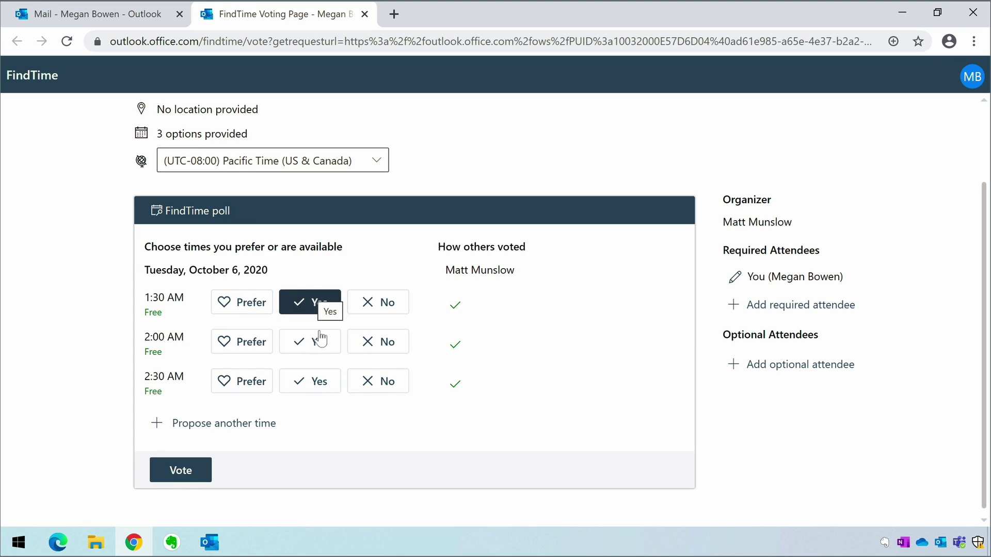
Mark 2:00 AM as Prefer in the FindTime poll, with 1:30 AM left as Yes.
{"action": "left_click", "coordinate": [244, 349]}
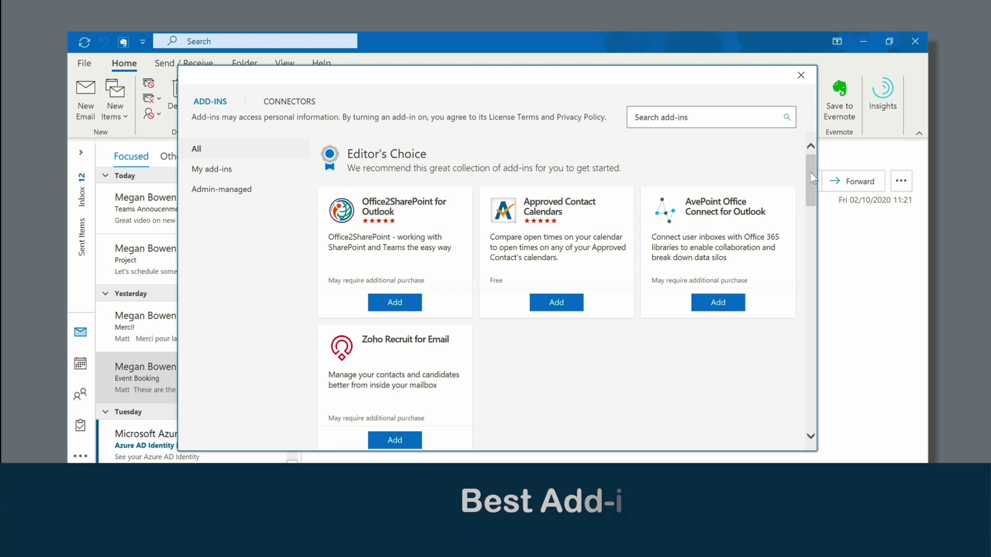
{"action": "left_click_drag", "start_coordinate": [810, 173], "coordinate": [780, 299]}
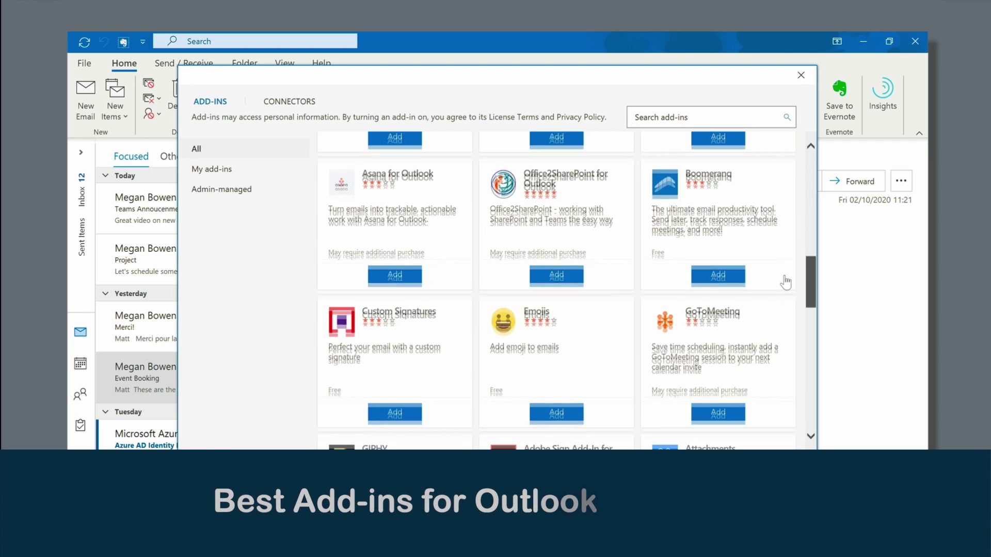
Filter the Add-ins dialog to My add-ins to review what is installed.
{"action": "left_click", "coordinate": [214, 175]}
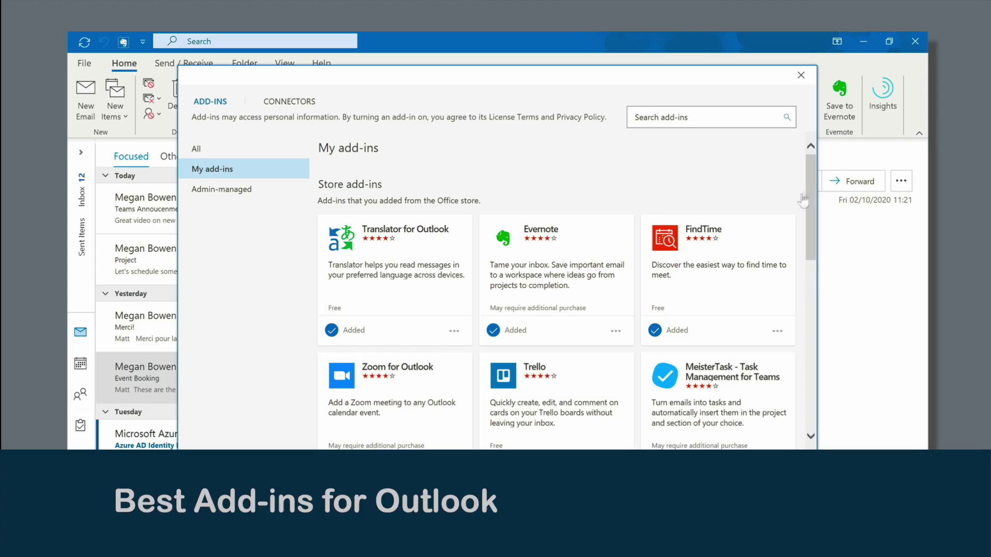
{"action": "left_click_drag", "start_coordinate": [810, 181], "coordinate": [792, 305]}
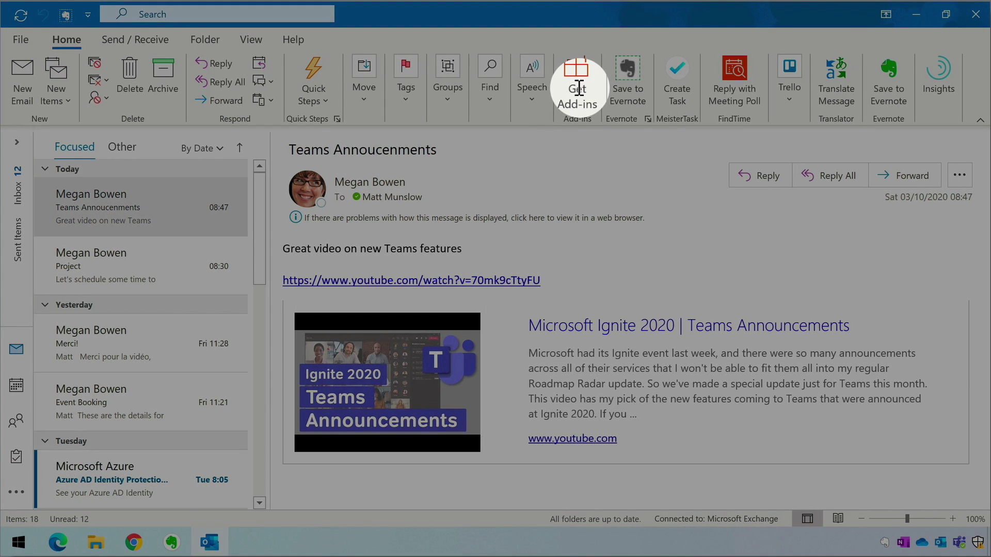
Search the add-ins store for 'adobe' and add Adobe Sign Add-In for Outlook.
{"action": "left_click", "coordinate": [579, 87]}
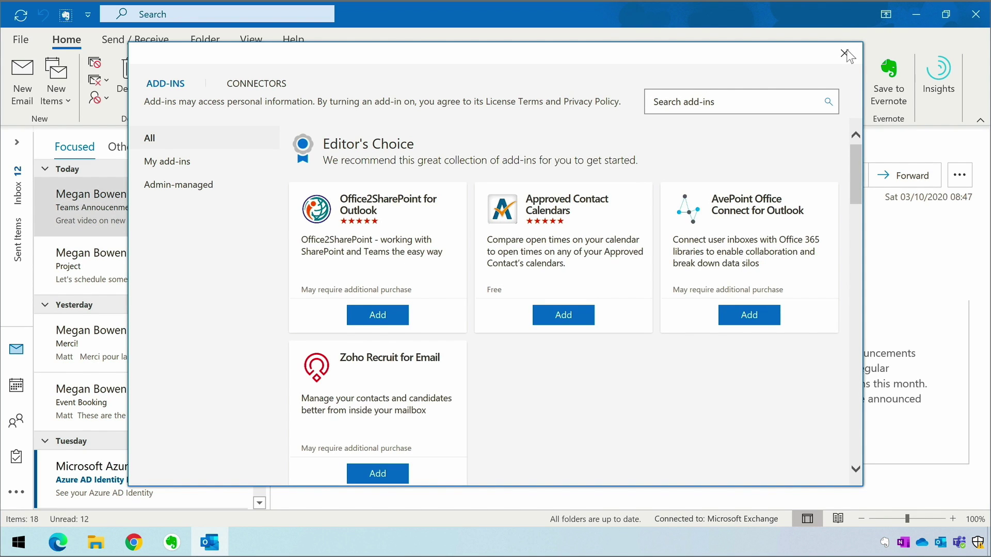
{"action": "left_click", "coordinate": [720, 102]}
{"action": "type", "text": "adobe"}
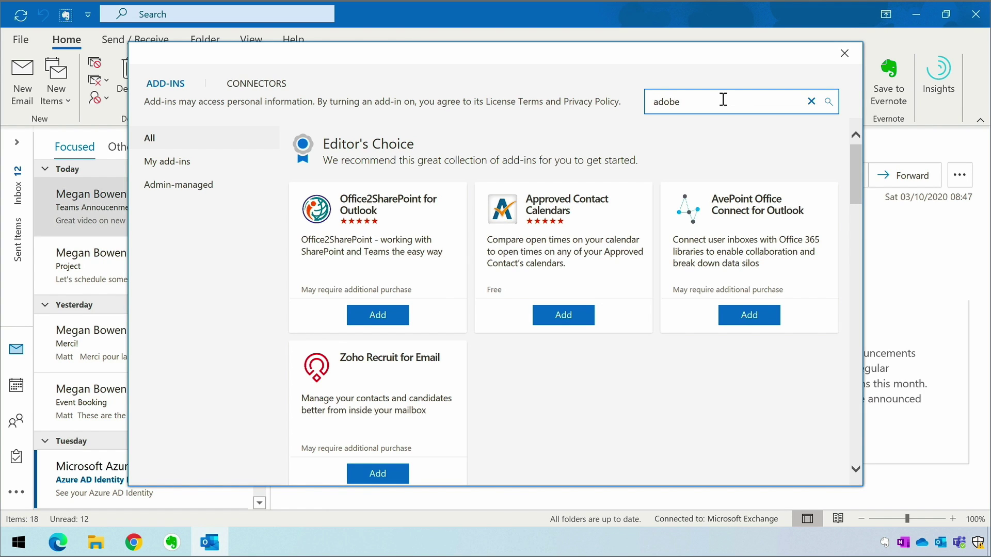
{"action": "left_click", "coordinate": [731, 137]}
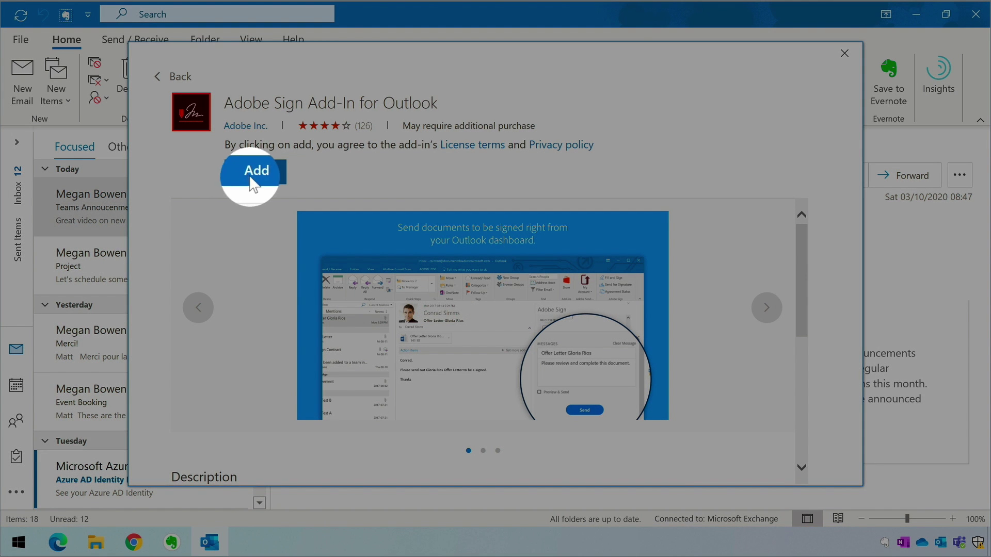
{"action": "left_click", "coordinate": [254, 182]}
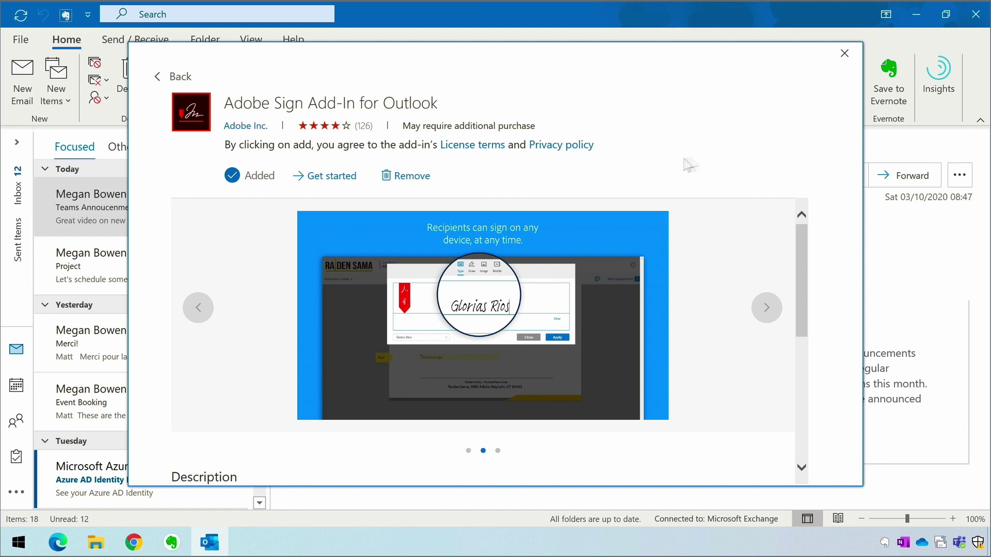
{"action": "left_click", "coordinate": [843, 54]}
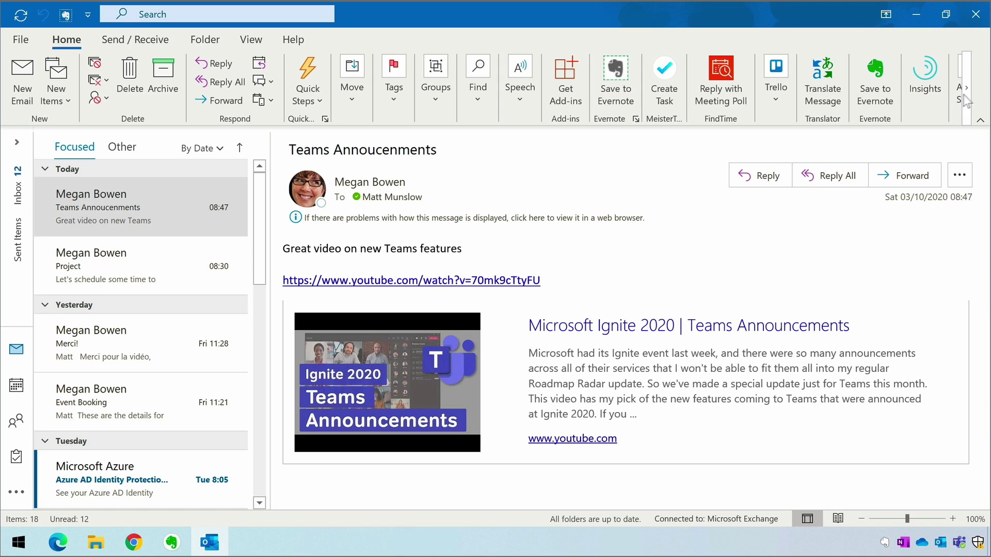
Check Adobe Sign's commands, then search 'find time' and add Microsoft's FindTime add-in.
{"action": "left_click", "coordinate": [970, 95]}
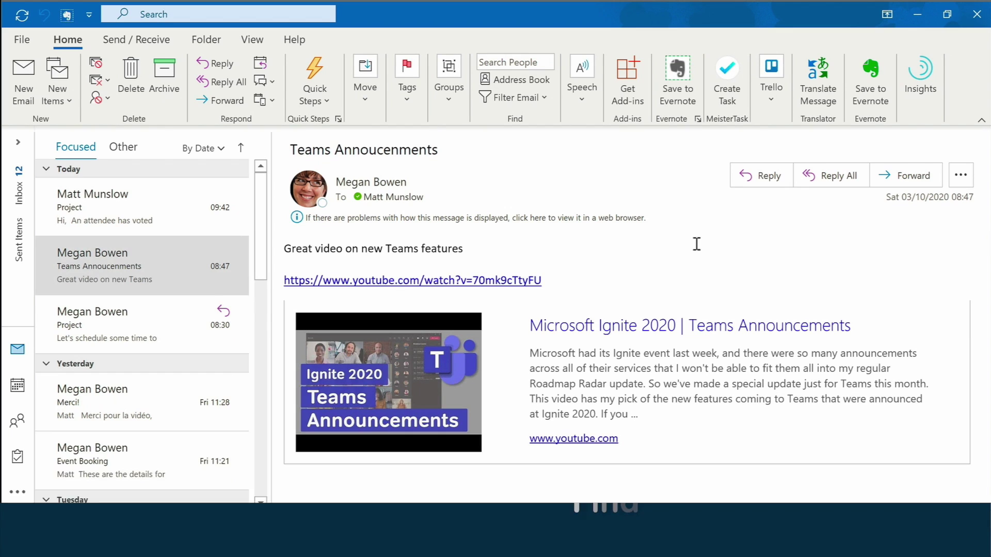
{"action": "left_click", "coordinate": [632, 81]}
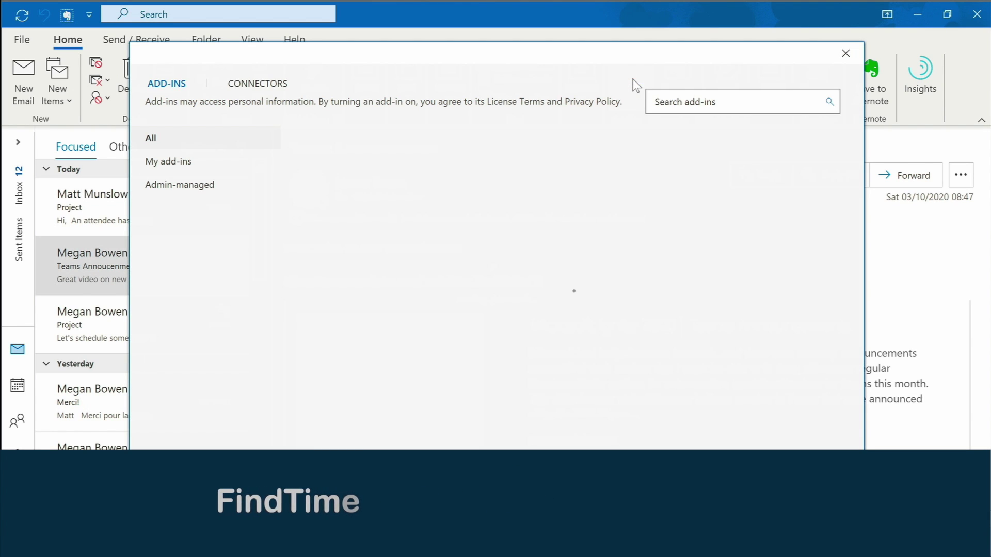
{"action": "left_click", "coordinate": [675, 103]}
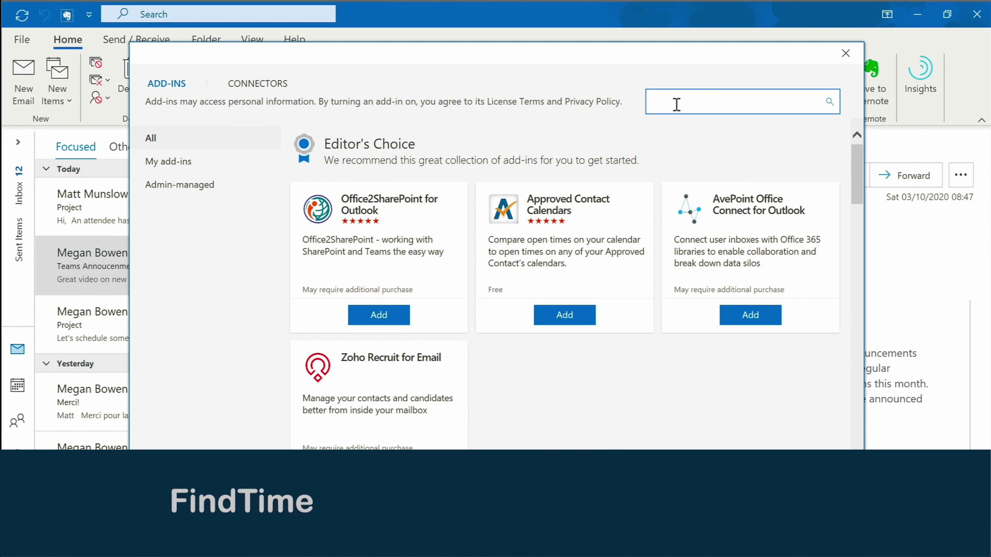
{"action": "type", "text": "find t"}
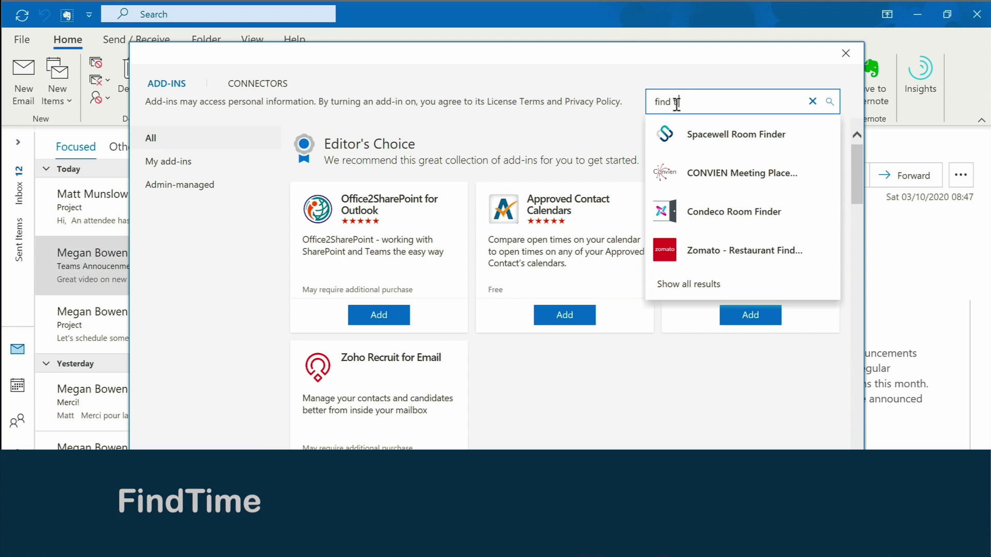
{"action": "type", "text": "ime"}
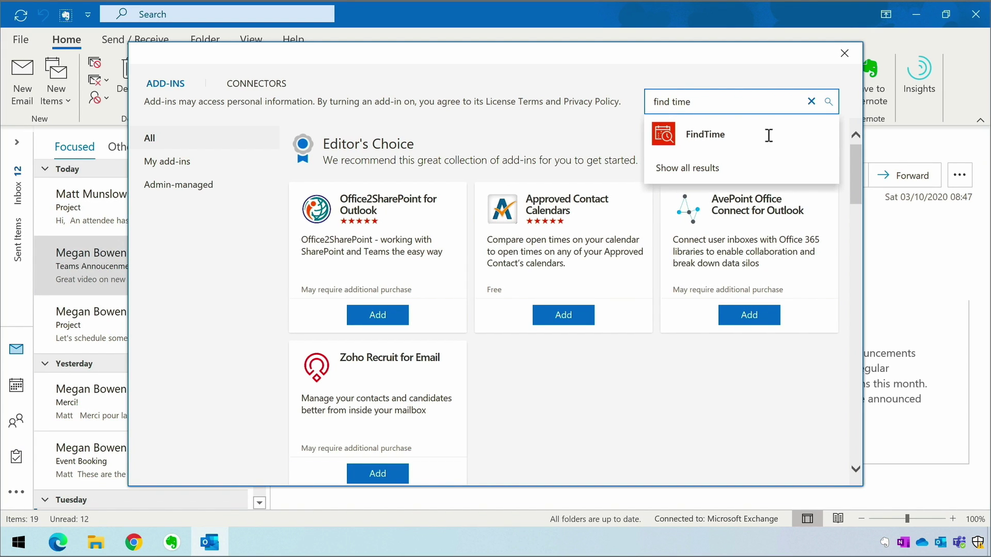
{"action": "left_click", "coordinate": [769, 136]}
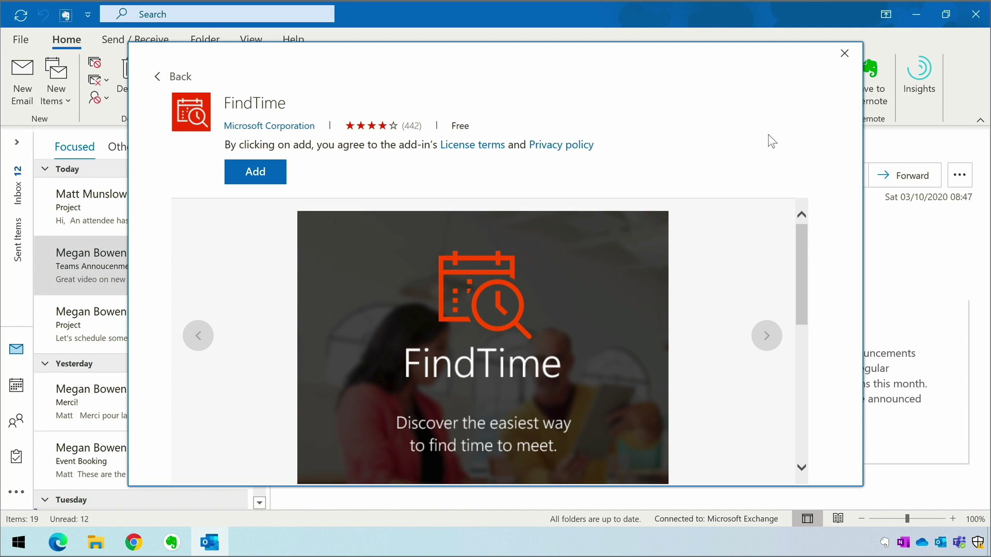
{"action": "left_click", "coordinate": [261, 173]}
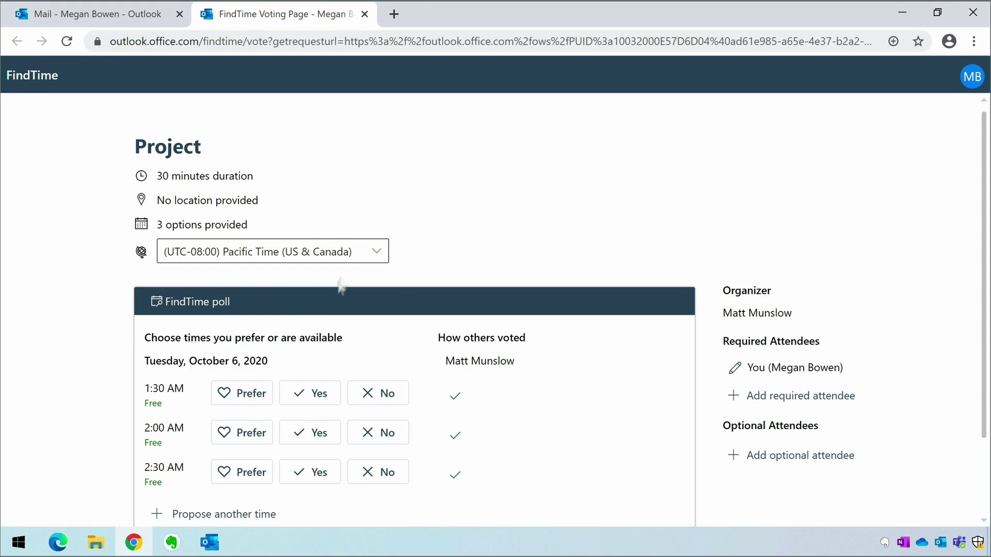
{"action": "scroll", "coordinate": [341, 353], "scroll_direction": "down", "scroll_amount": 2}
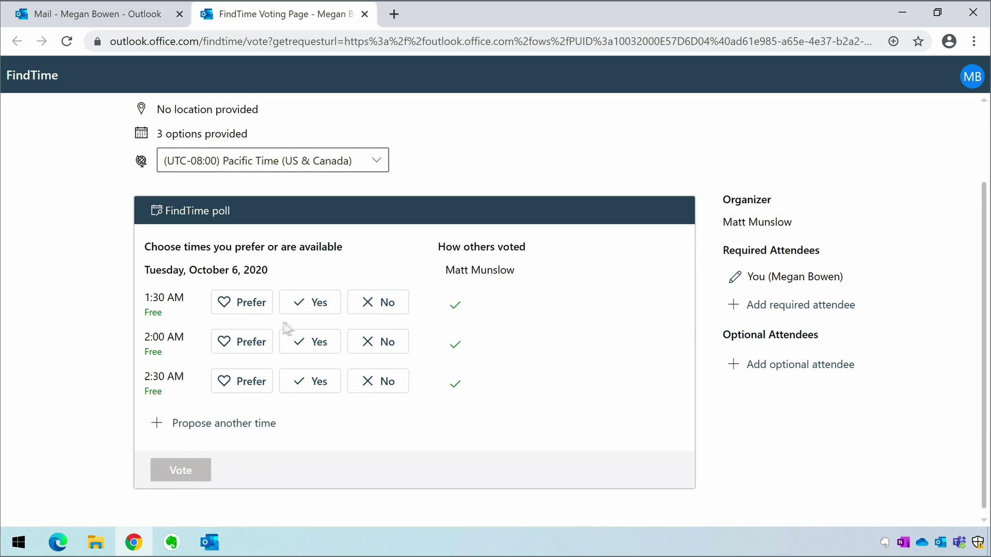
Vote Yes for 1:30 AM, Prefer for 2:00 AM and No for 2:30 AM, and submit.
{"action": "left_click", "coordinate": [252, 307]}
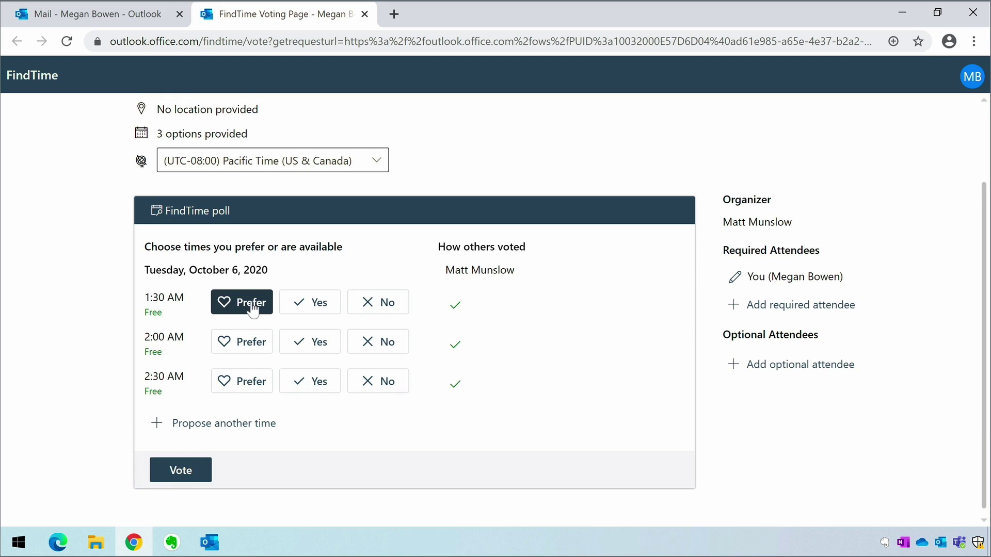
{"action": "left_click", "coordinate": [313, 304]}
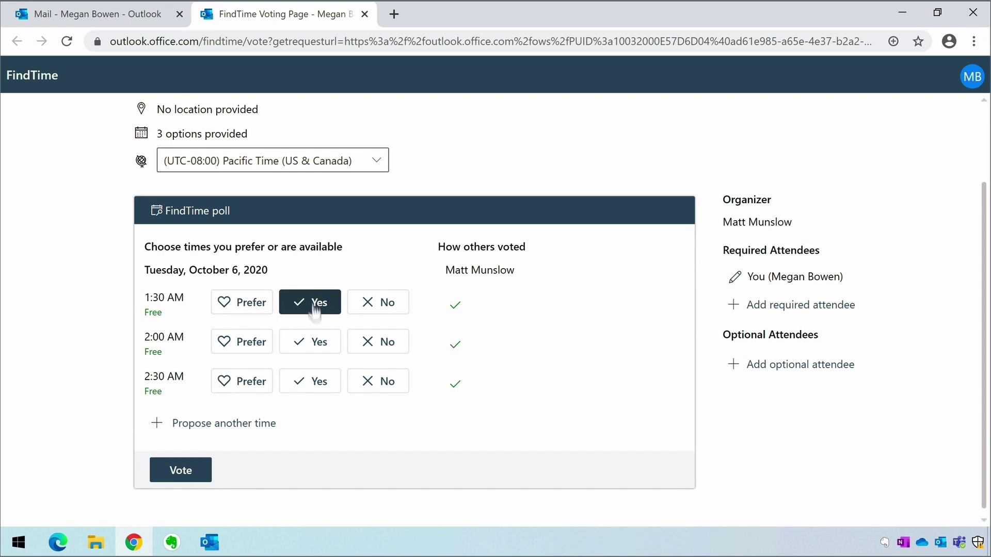
{"action": "left_click", "coordinate": [242, 347]}
{"action": "left_click", "coordinate": [378, 387]}
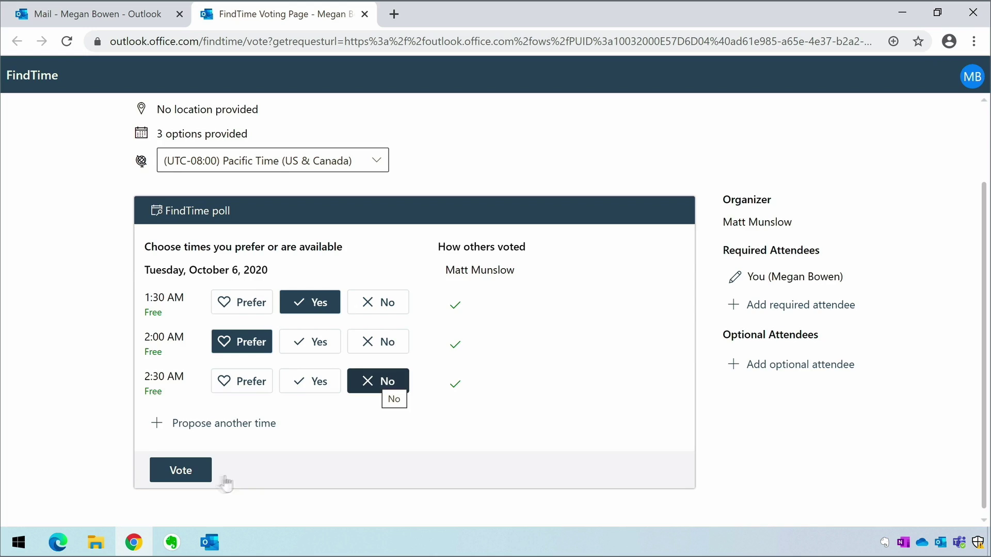
{"action": "left_click", "coordinate": [189, 469]}
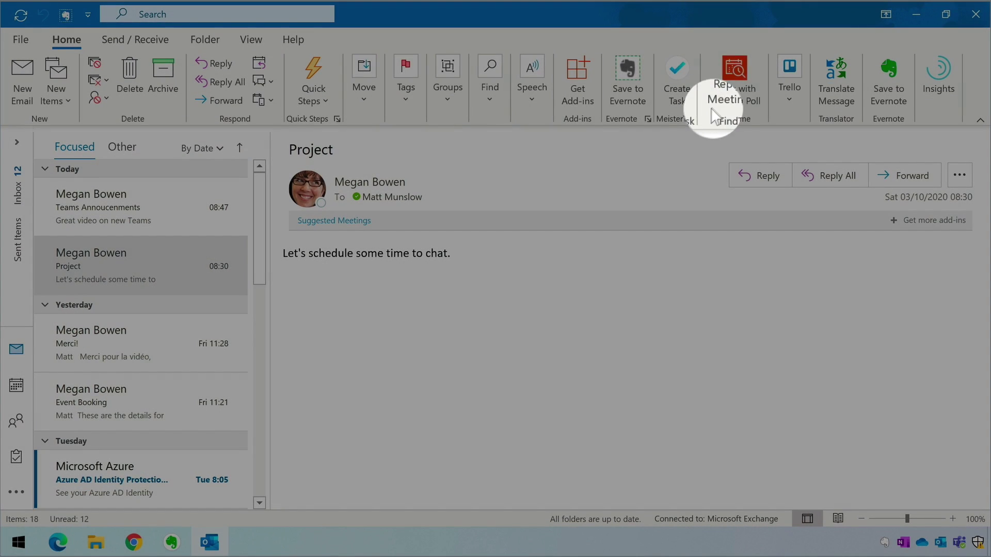
Start a meeting poll reply for Monday October 5 with a 30-minute duration.
{"action": "left_click", "coordinate": [751, 84]}
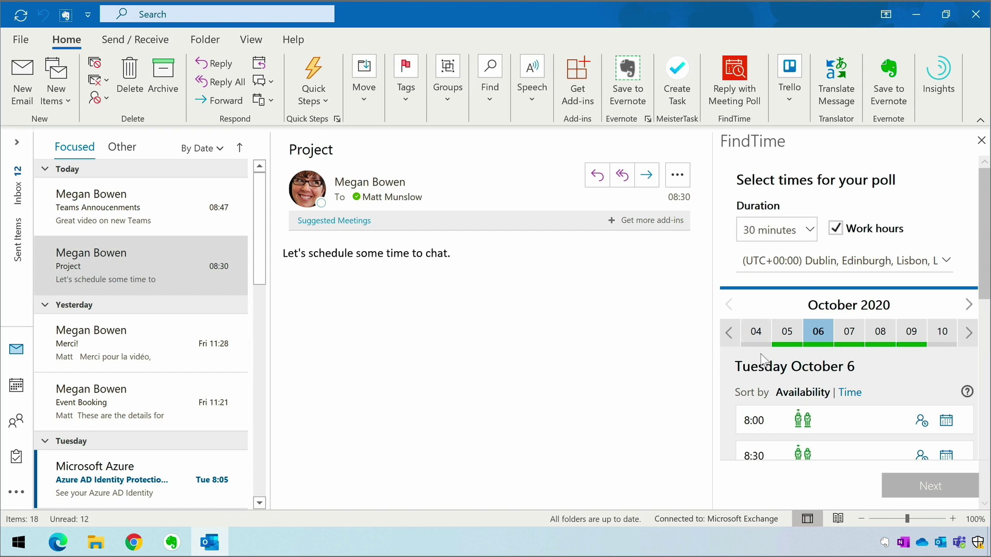
{"action": "left_click", "coordinate": [787, 333]}
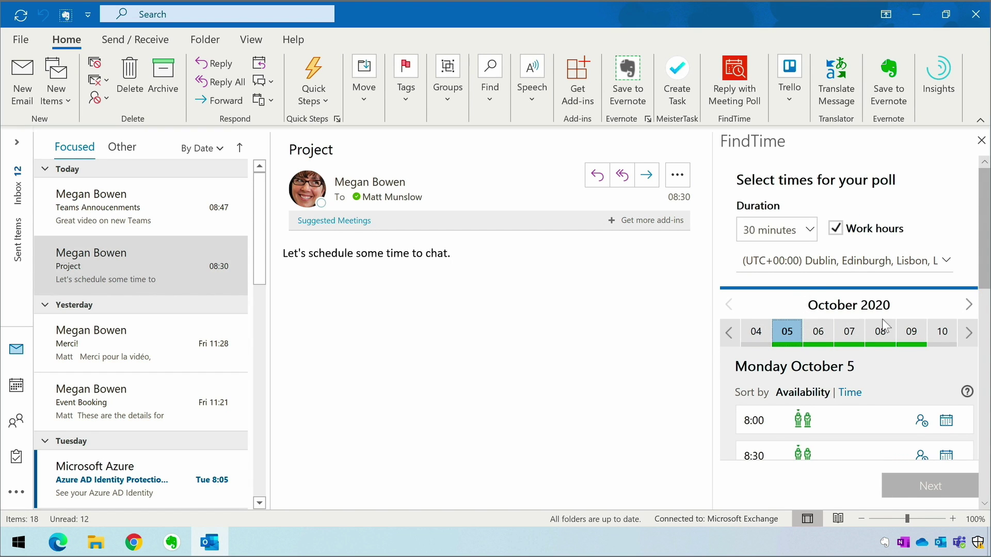
{"action": "left_click", "coordinate": [775, 231]}
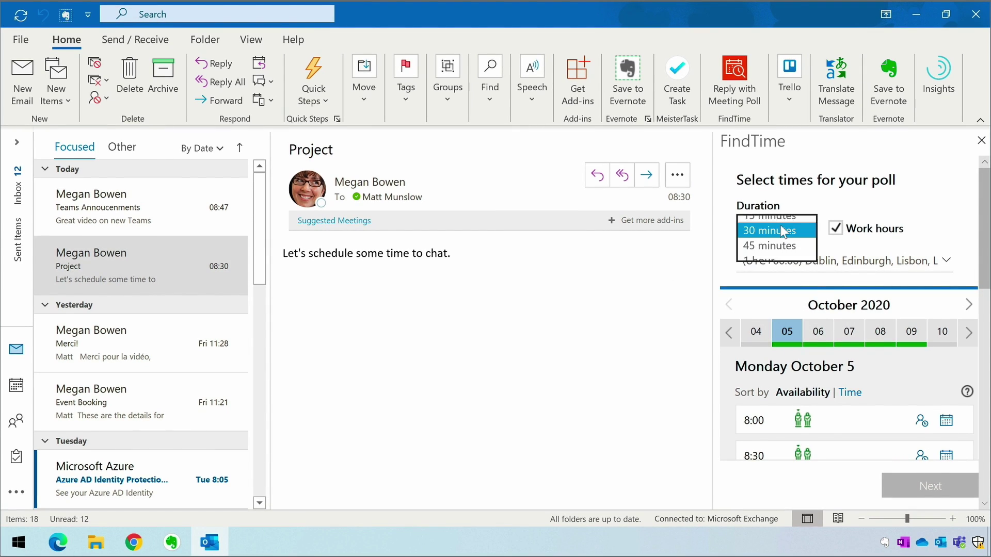
{"action": "left_click", "coordinate": [952, 210]}
{"action": "scroll", "coordinate": [852, 302], "scroll_direction": "down", "scroll_amount": 2}
Offer the 8:30 and 10:00 slots and send the poll reply.
{"action": "left_click", "coordinate": [828, 343]}
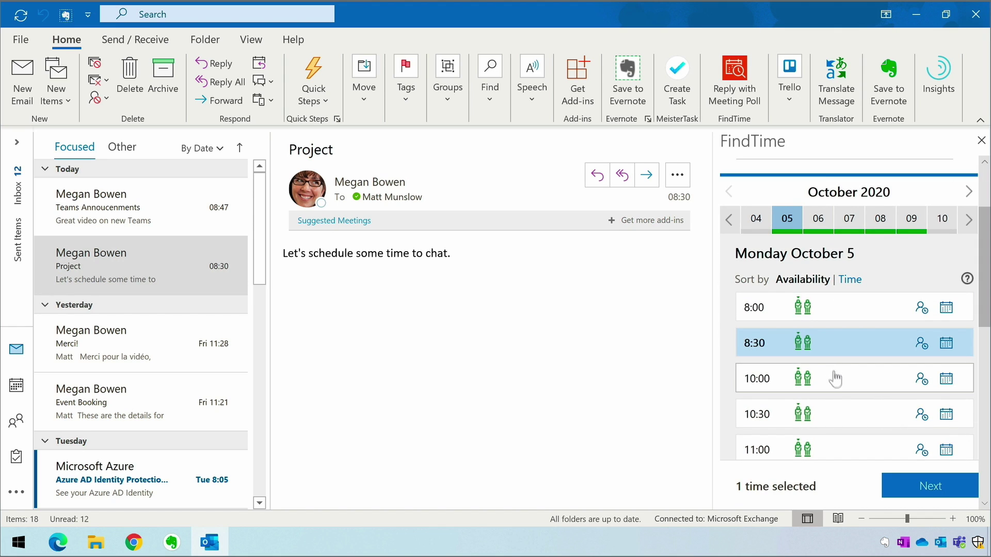
{"action": "left_click", "coordinate": [837, 380]}
{"action": "left_click", "coordinate": [921, 486]}
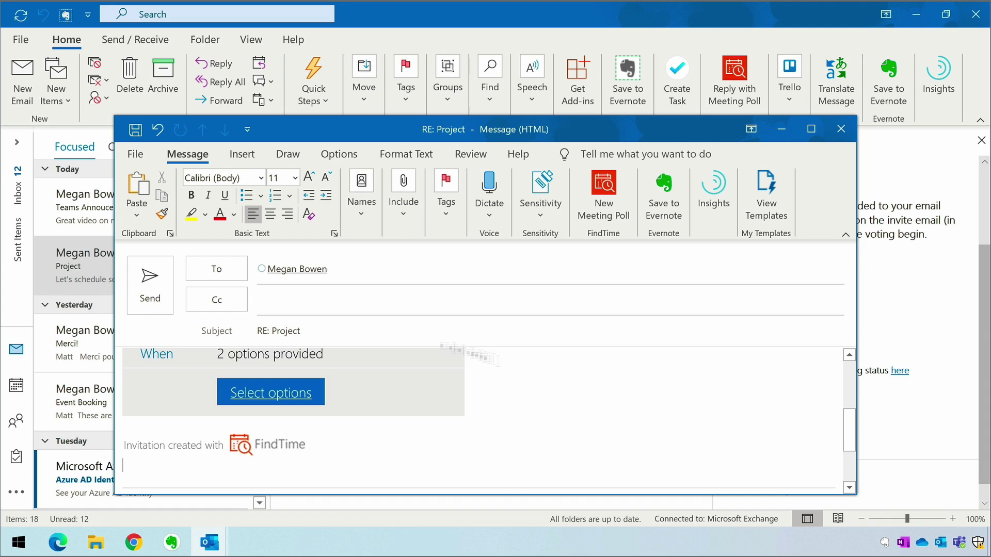
{"action": "left_click", "coordinate": [161, 296]}
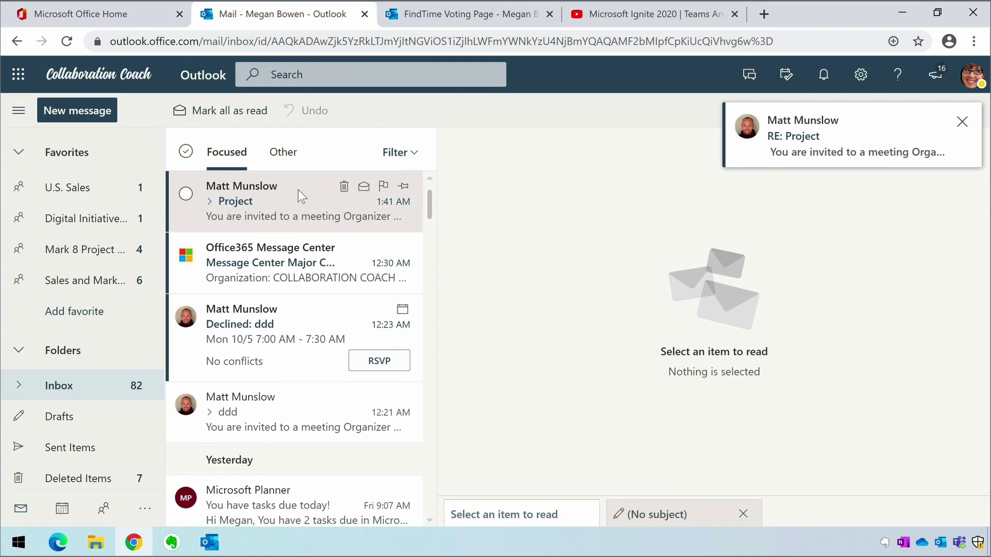
Open the Project invitation's poll and vote Yes for 12:30 AM, No for 2:00 AM.
{"action": "left_click", "coordinate": [299, 190]}
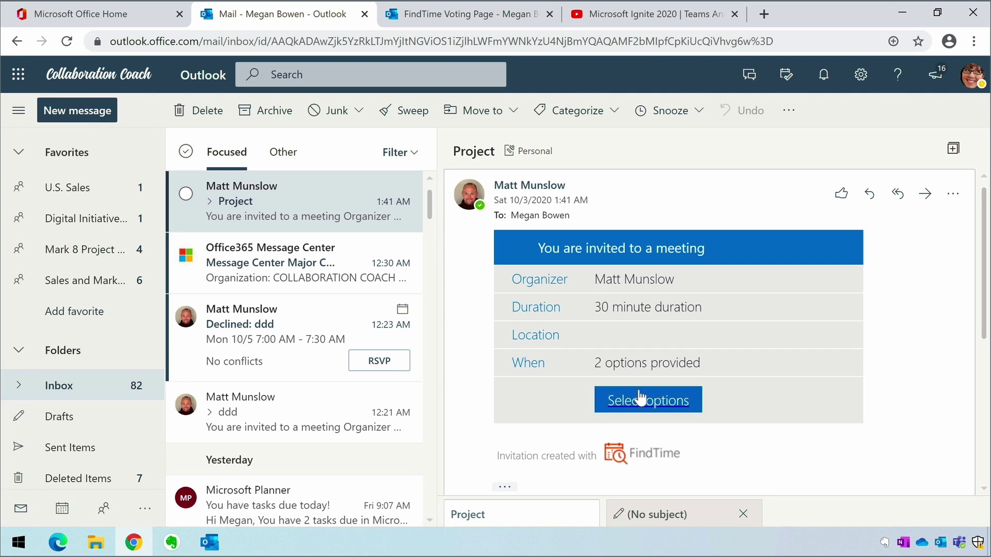
{"action": "left_click", "coordinate": [639, 398]}
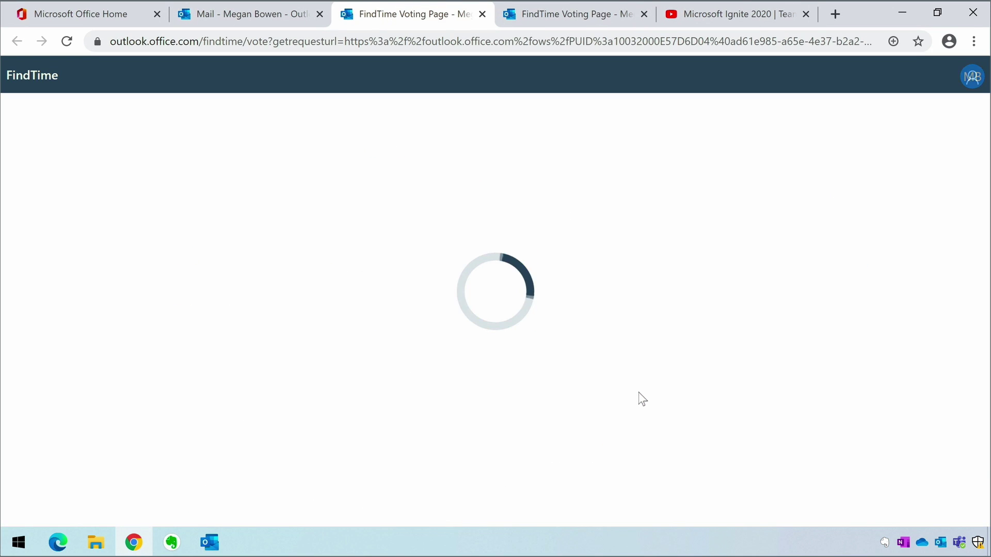
{"action": "left_click", "coordinate": [333, 405]}
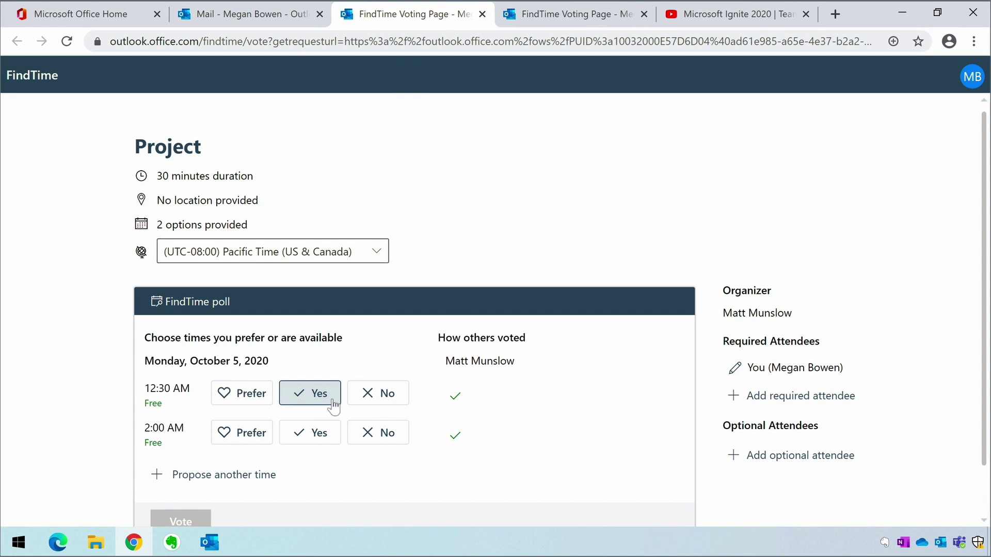
{"action": "left_click", "coordinate": [379, 433]}
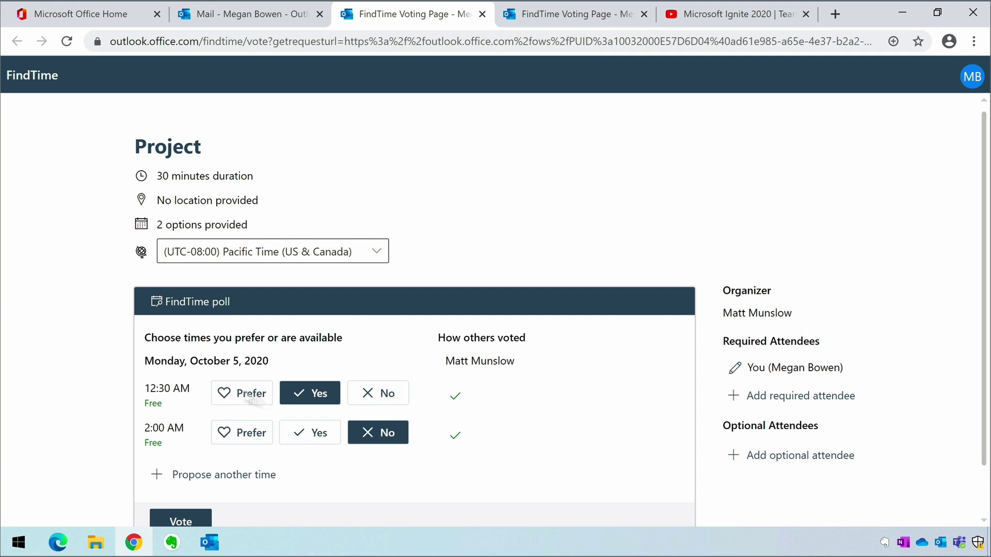
{"action": "scroll", "coordinate": [179, 377], "scroll_direction": "down", "scroll_amount": 1}
{"action": "left_click", "coordinate": [179, 469]}
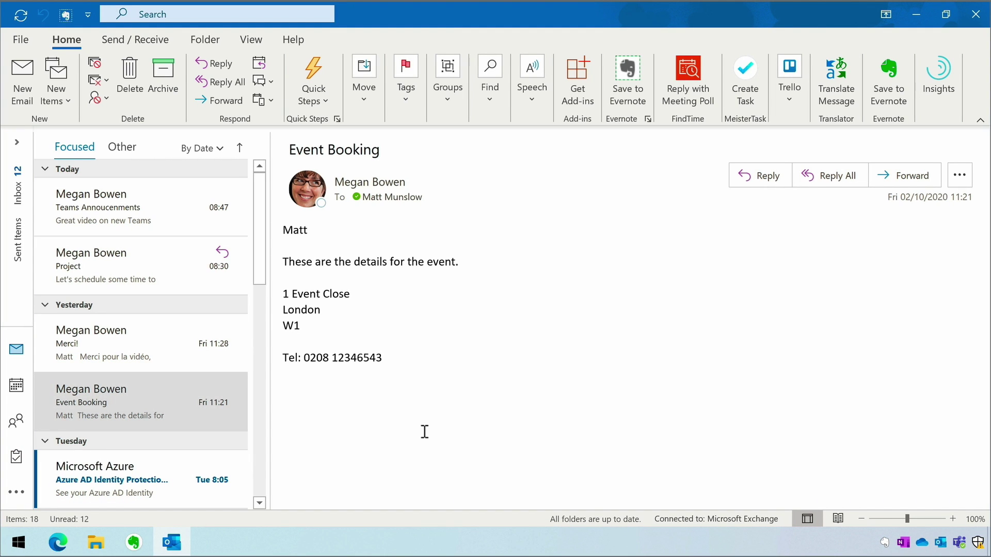
Add a Trello card for Event Booking to Project's Things To Do list, due October 7.
{"action": "left_click", "coordinate": [790, 89]}
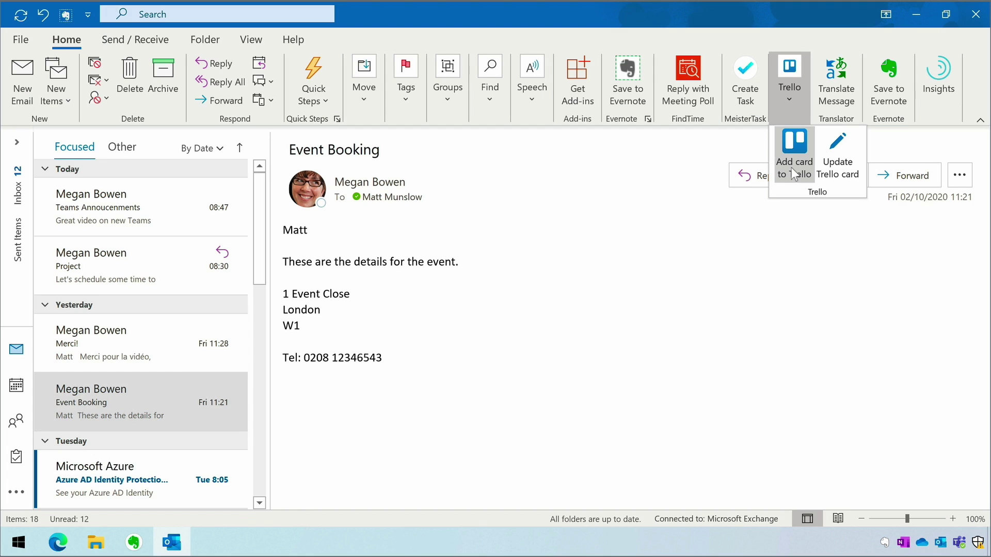
{"action": "left_click", "coordinate": [792, 170]}
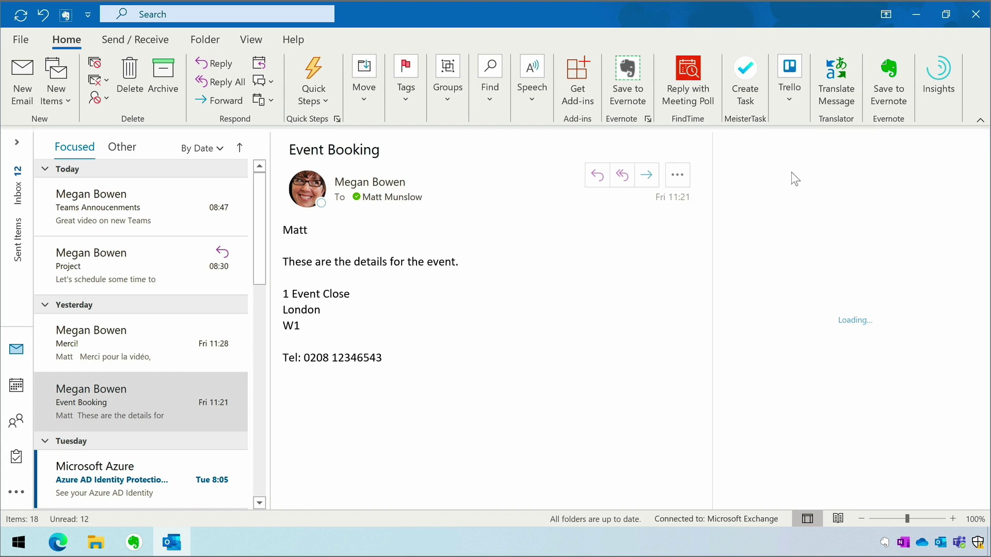
{"action": "left_click", "coordinate": [828, 263]}
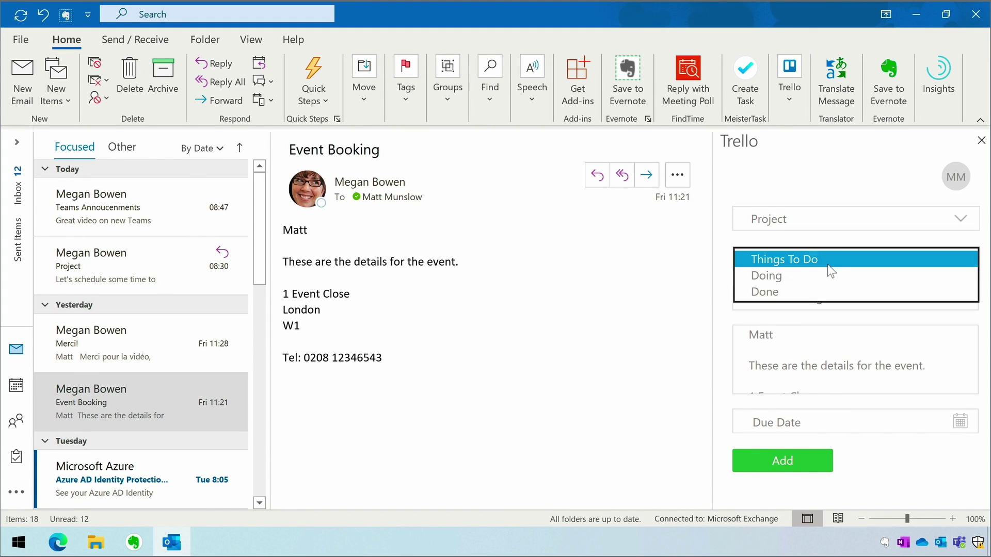
{"action": "left_click", "coordinate": [755, 259]}
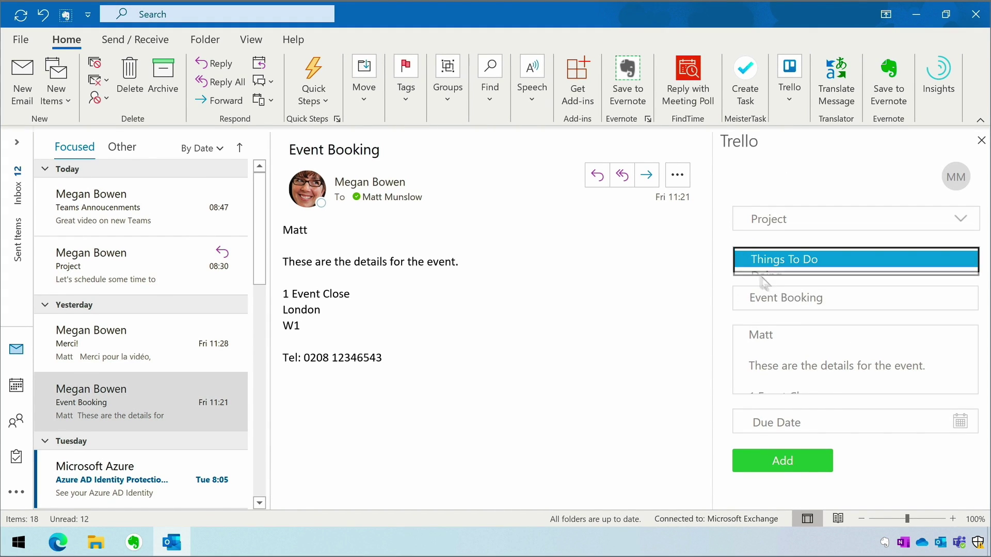
{"action": "left_click", "coordinate": [788, 420]}
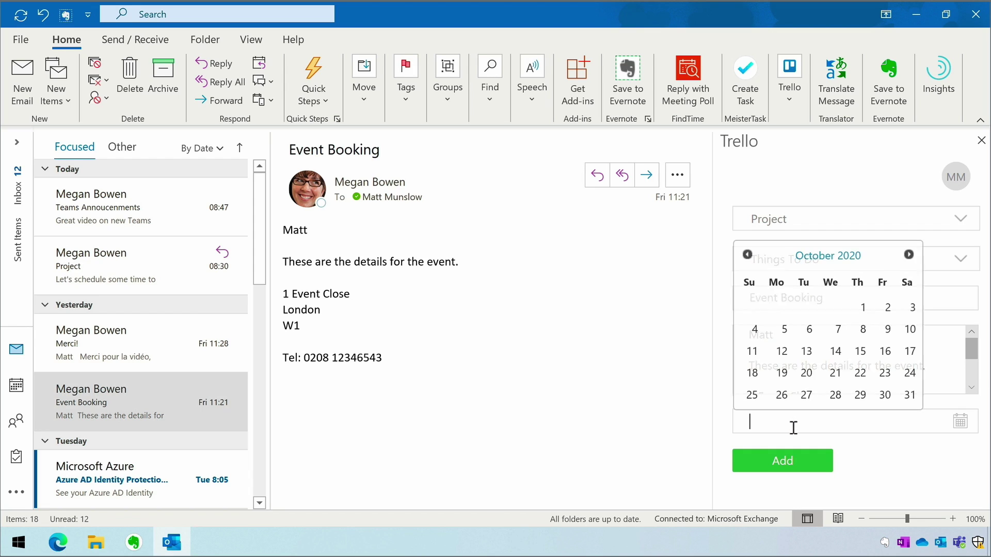
{"action": "left_click", "coordinate": [836, 332]}
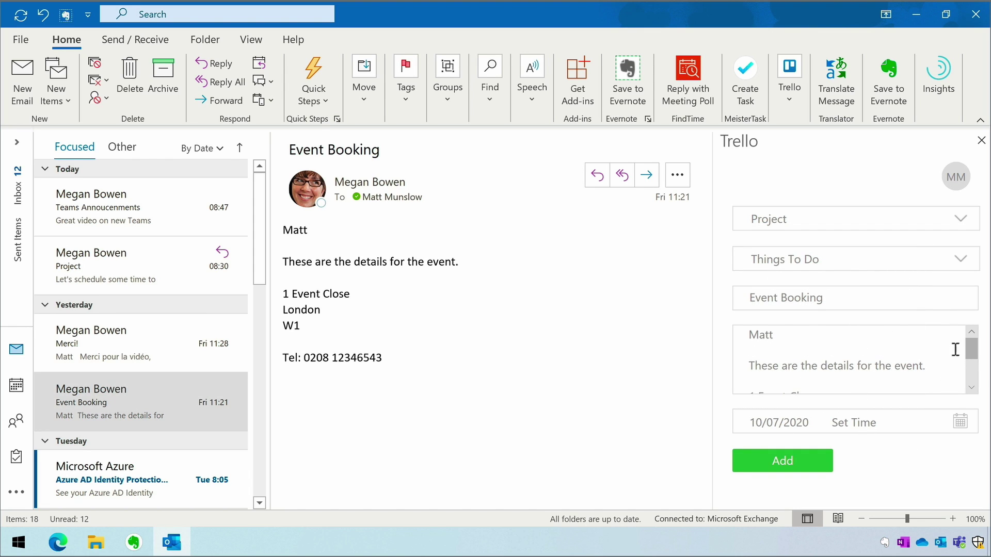
{"action": "left_click_drag", "start_coordinate": [969, 355], "coordinate": [971, 365]}
{"action": "left_click", "coordinate": [806, 460]}
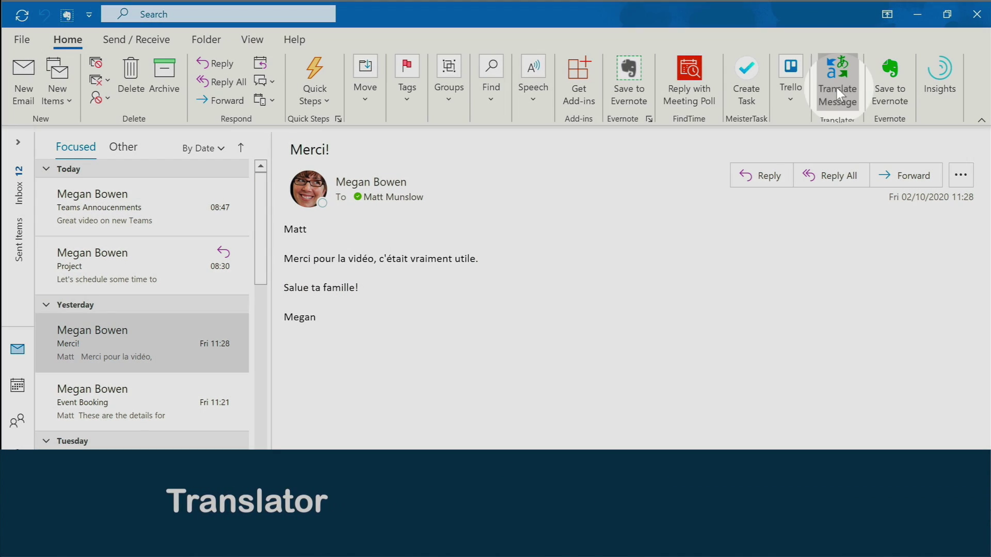
Run Translator on the French Merci! email, then switch the translation to Czech.
{"action": "left_click", "coordinate": [837, 87]}
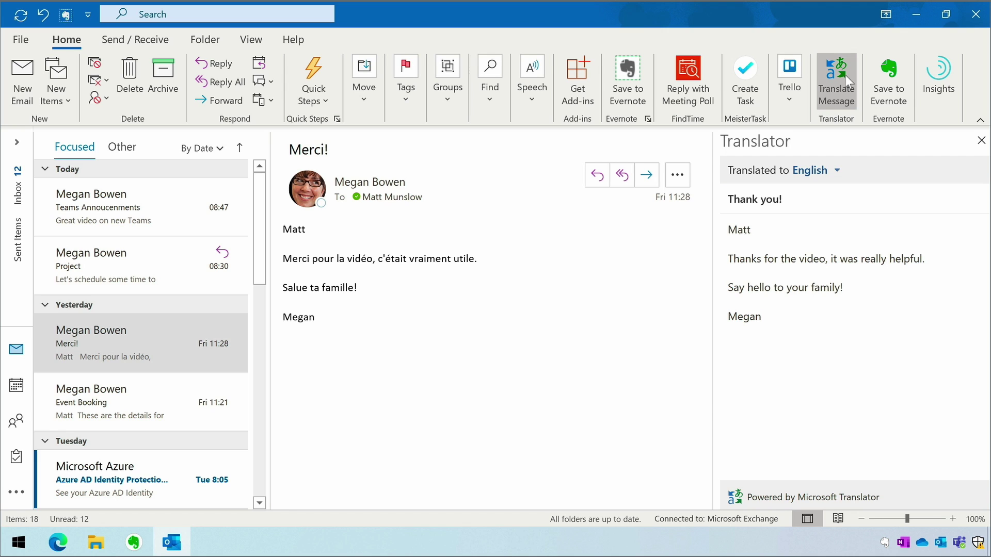
{"action": "left_click", "coordinate": [833, 169]}
{"action": "left_click", "coordinate": [866, 318]}
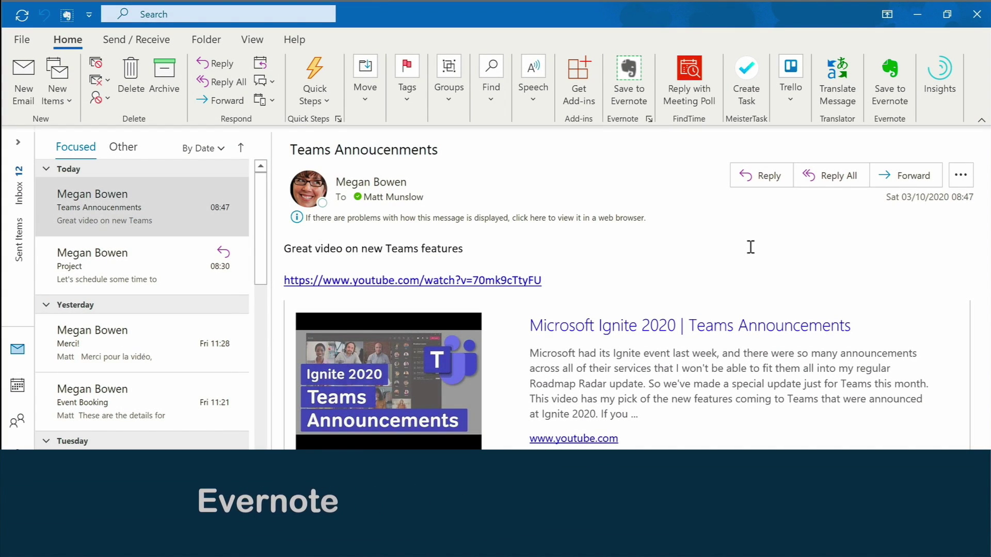
Send the Teams Announcements email to Evernote, choosing the Research notebook.
{"action": "left_click", "coordinate": [890, 89]}
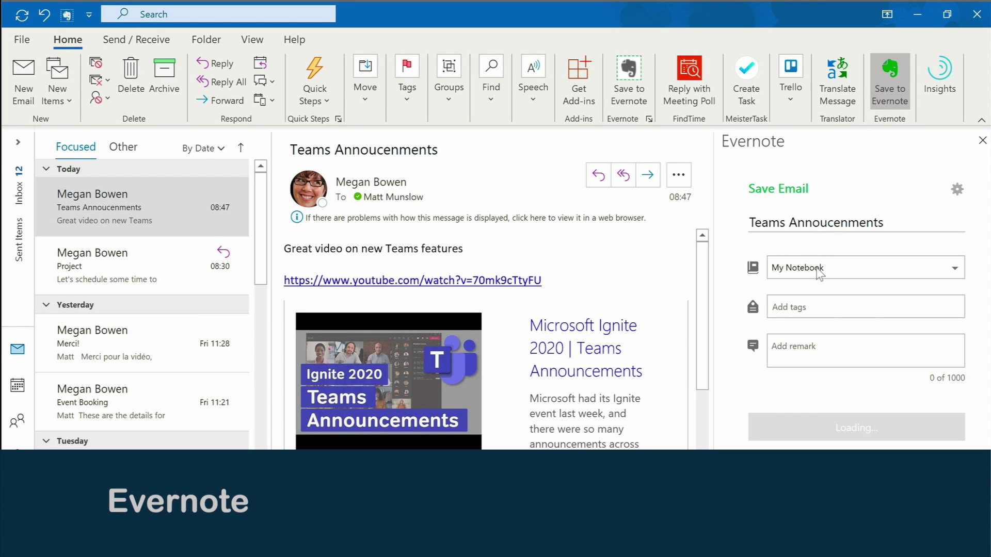
{"action": "left_click", "coordinate": [814, 267]}
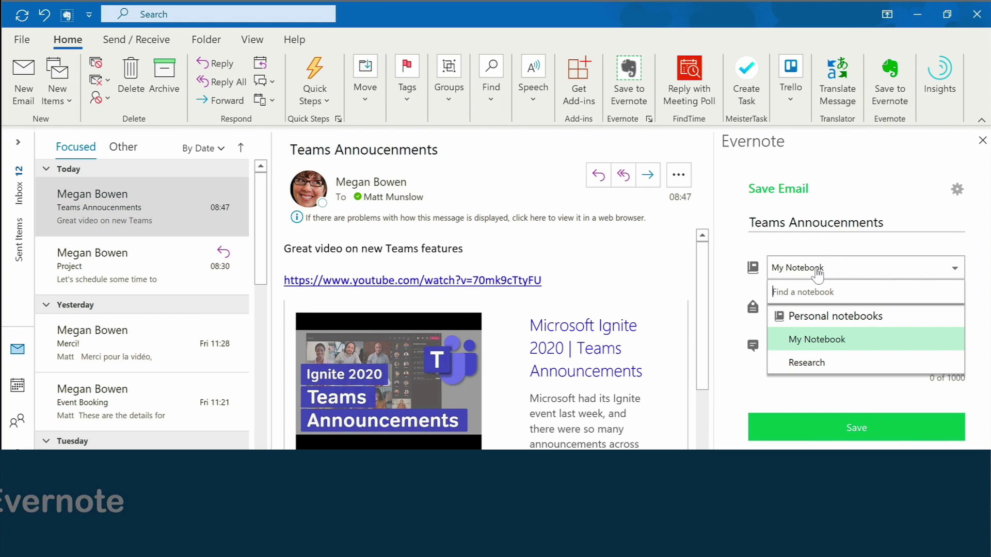
{"action": "left_click", "coordinate": [798, 364]}
Add the Teams tag and a remark, save the note, and bring up Insights.
{"action": "left_click", "coordinate": [804, 307]}
{"action": "type", "text": "Teams"}
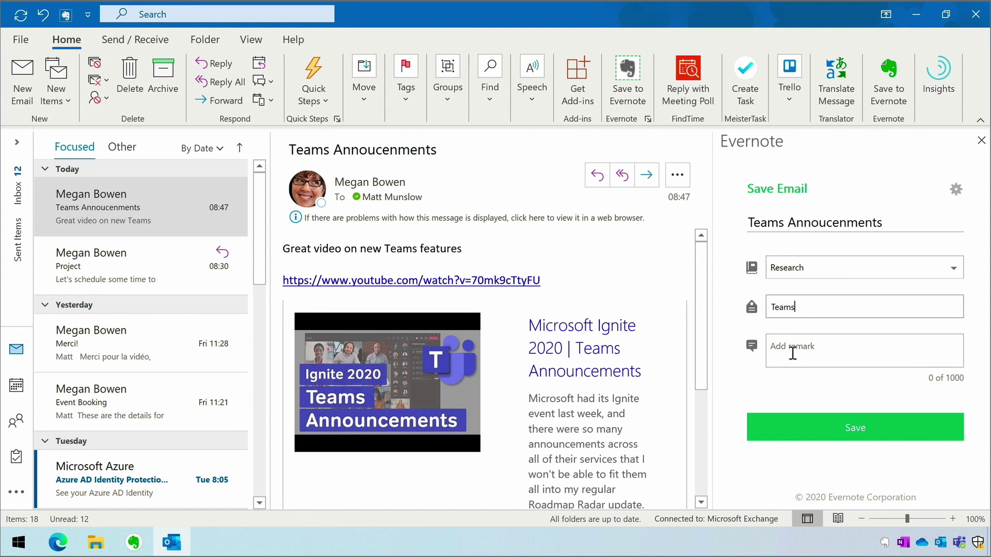
{"action": "left_click", "coordinate": [792, 353]}
{"action": "type", "text": "good video"}
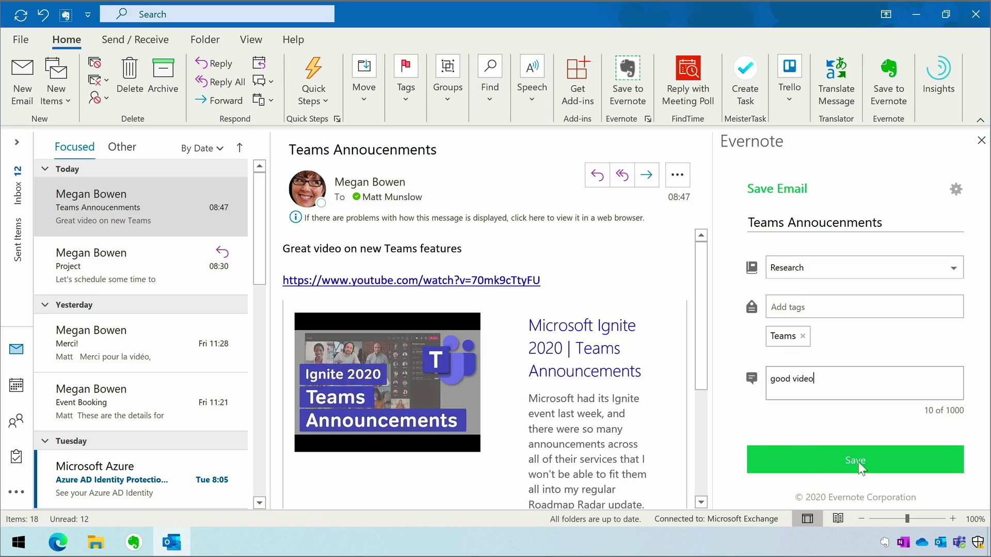
{"action": "left_click", "coordinate": [859, 462]}
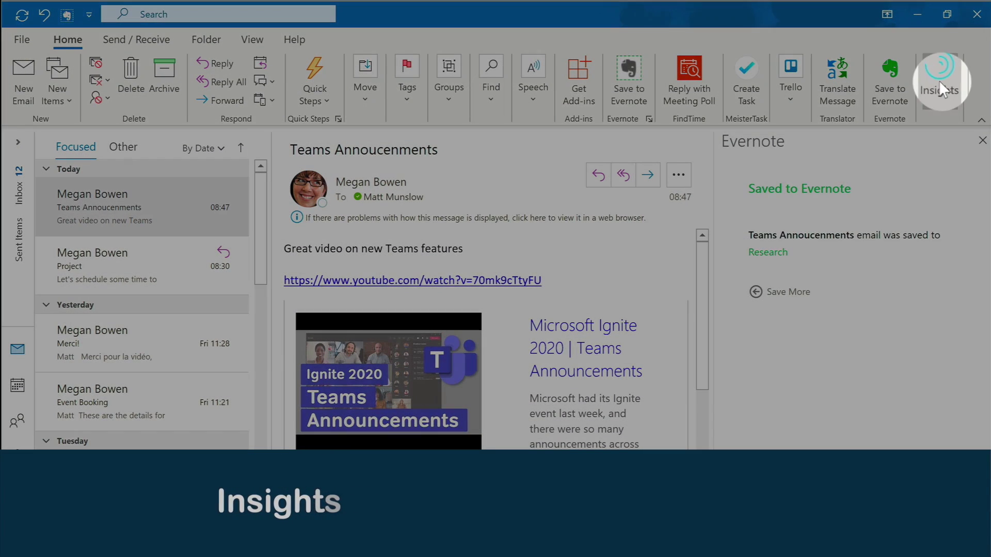
{"action": "left_click", "coordinate": [935, 78]}
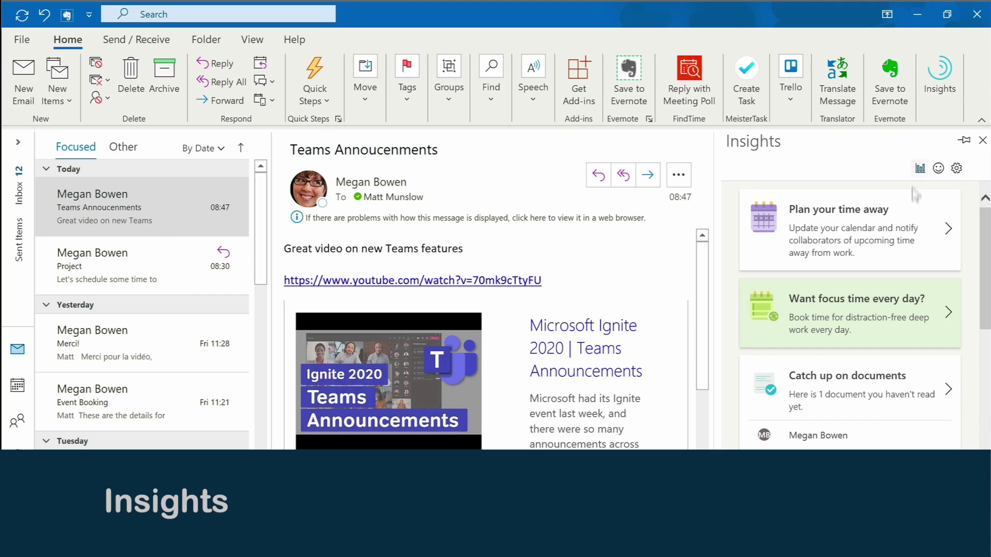
{"action": "left_click_drag", "start_coordinate": [987, 228], "coordinate": [983, 409]}
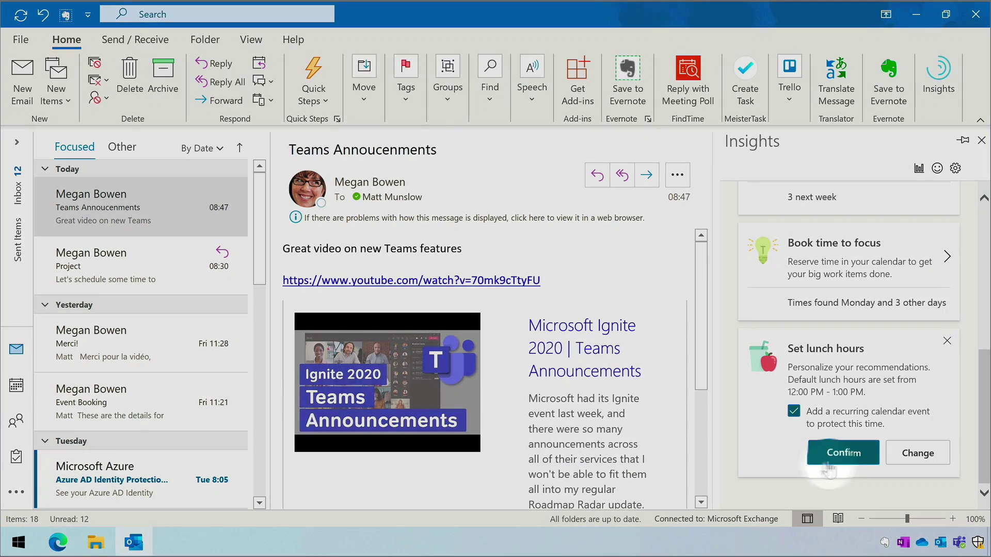
Accept the default lunch hours in Insights and book 15 minutes of prep before Monday's 8:30 Project meeting.
{"action": "left_click", "coordinate": [854, 456]}
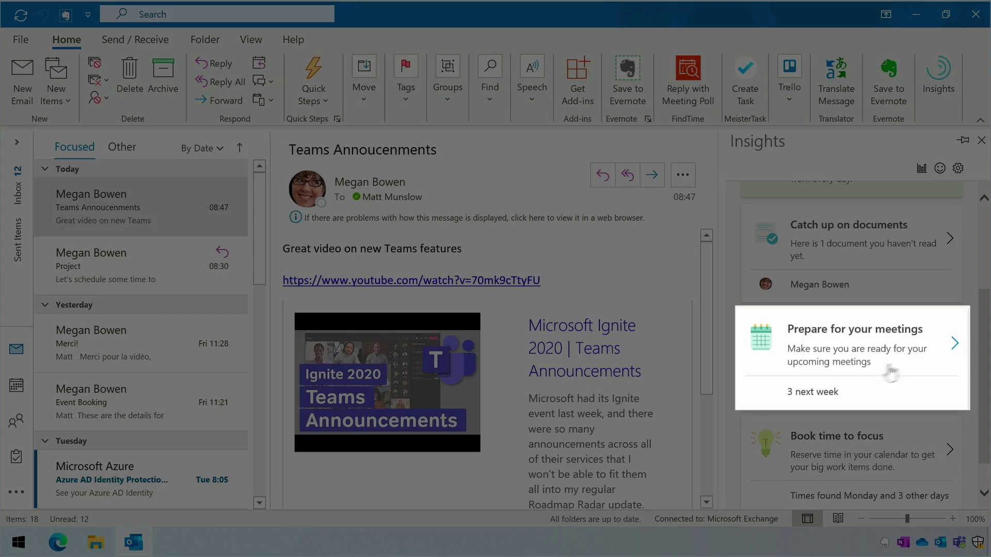
{"action": "left_click", "coordinate": [890, 369]}
{"action": "scroll", "coordinate": [859, 370], "scroll_direction": "down", "scroll_amount": 3}
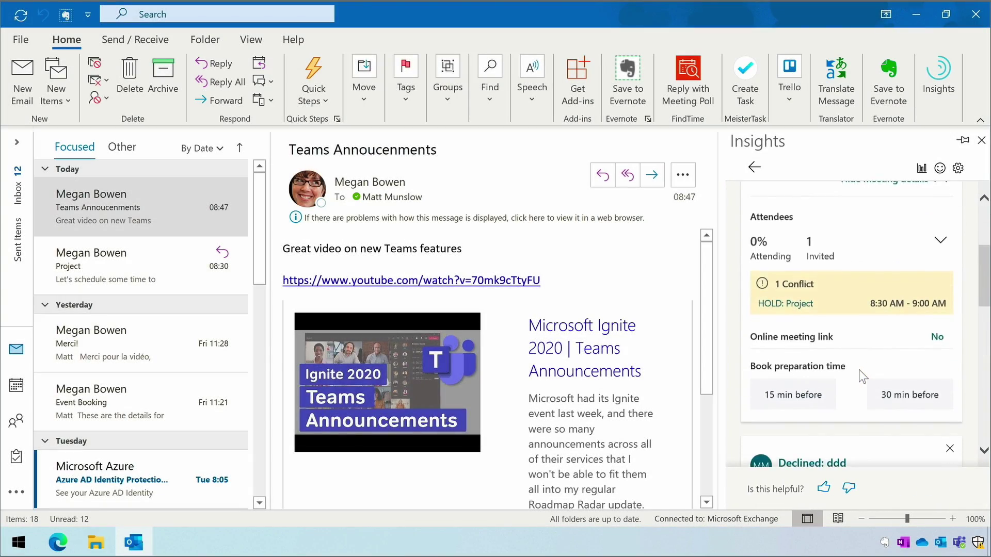
{"action": "left_click", "coordinate": [792, 355]}
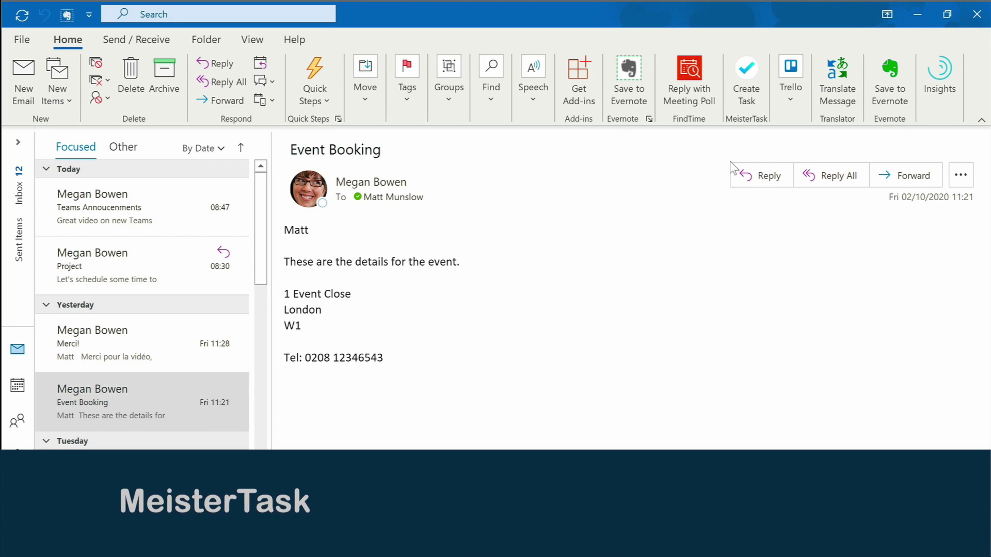
Add the Event Booking email as a MeisterTask task in My first project, section In Progress.
{"action": "left_click", "coordinate": [746, 73]}
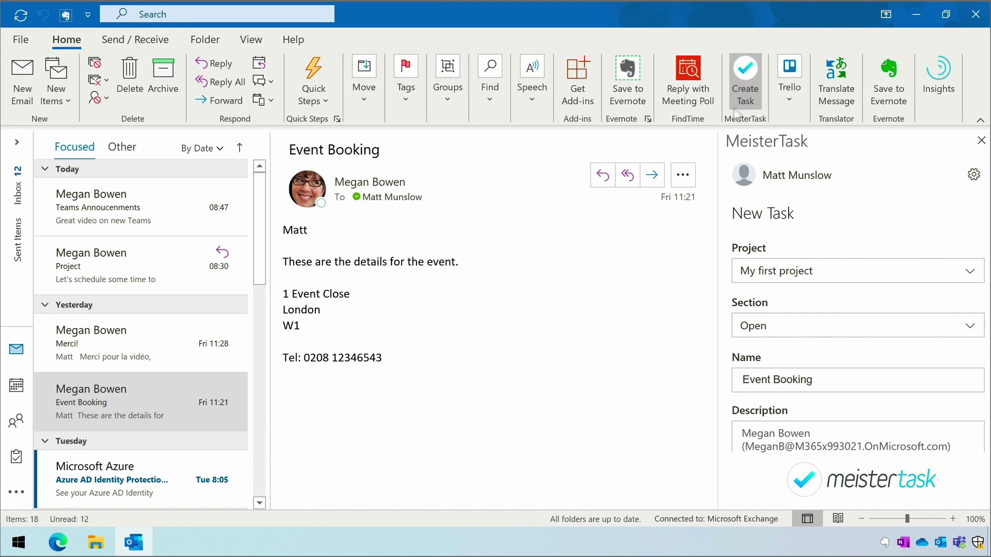
{"action": "left_click", "coordinate": [906, 275]}
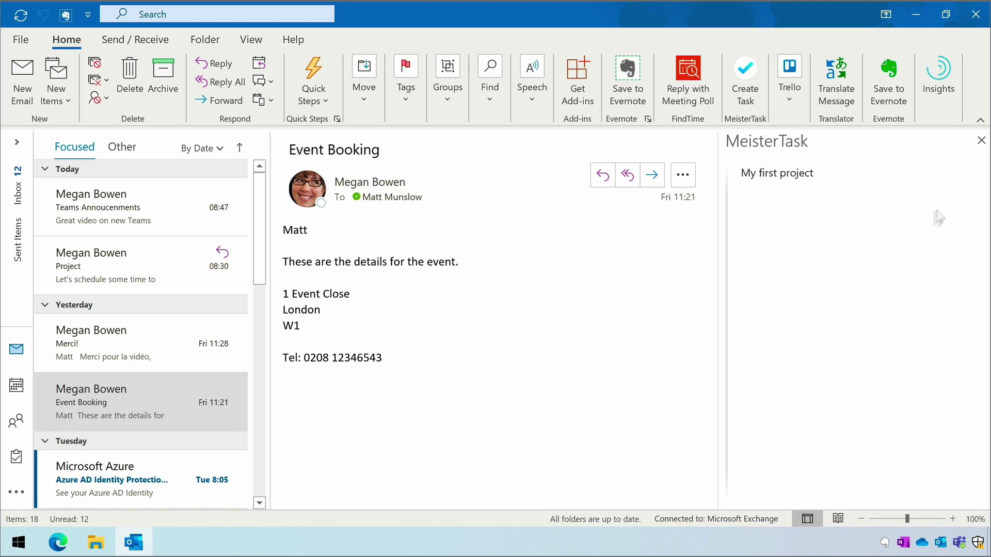
{"action": "left_click", "coordinate": [781, 170]}
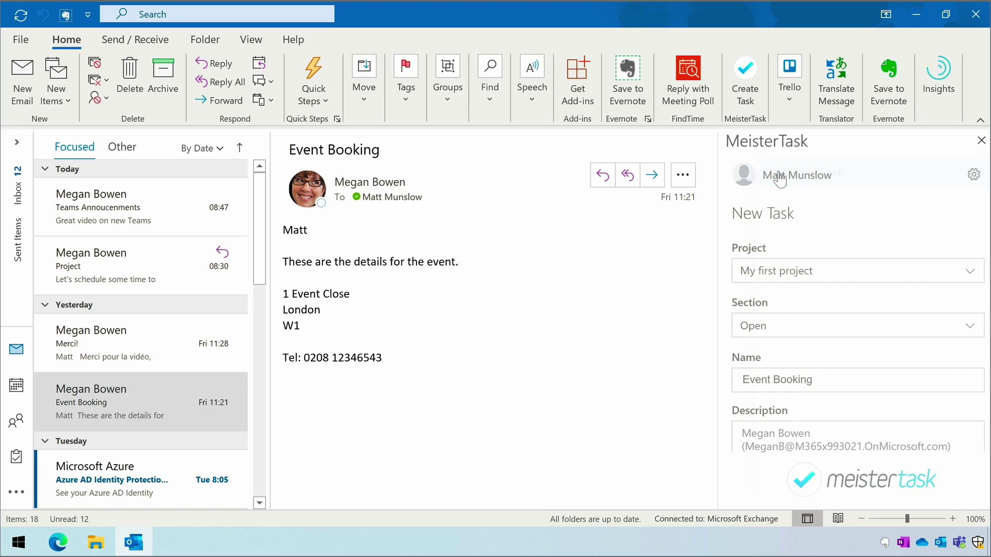
{"action": "left_click", "coordinate": [798, 332]}
{"action": "left_click", "coordinate": [784, 203]}
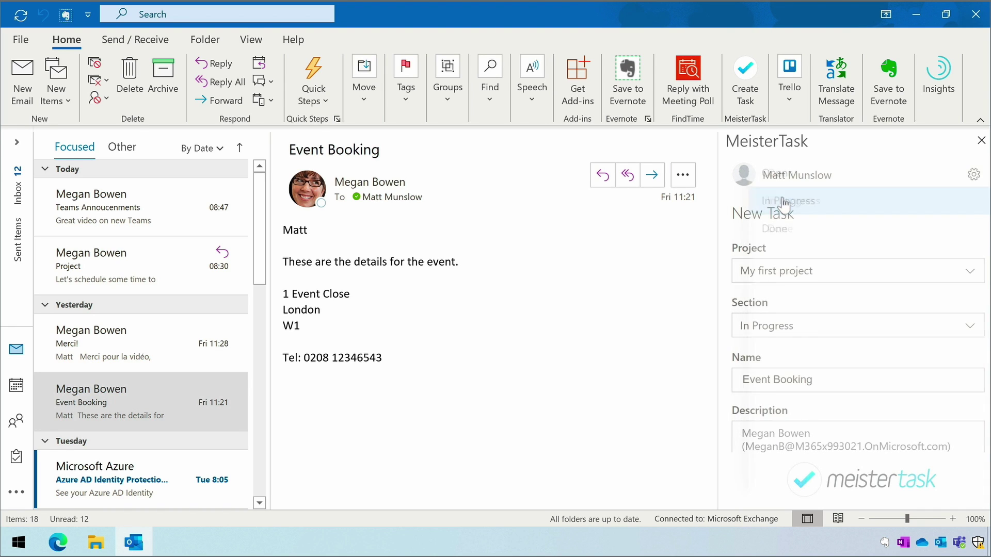
{"action": "scroll", "coordinate": [798, 405], "scroll_direction": "down", "scroll_amount": 2}
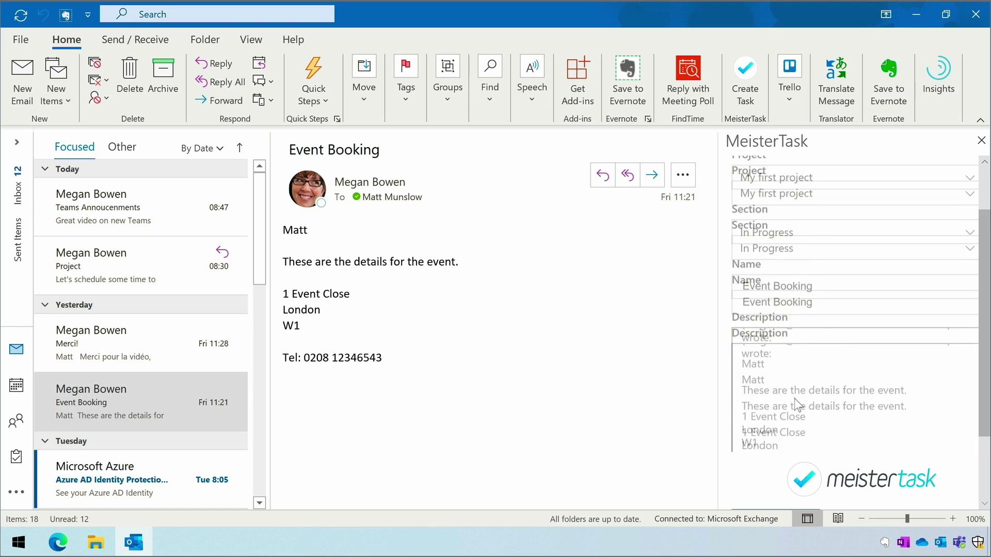
{"action": "scroll", "coordinate": [798, 404], "scroll_direction": "down", "scroll_amount": 2}
{"action": "left_click", "coordinate": [762, 438]}
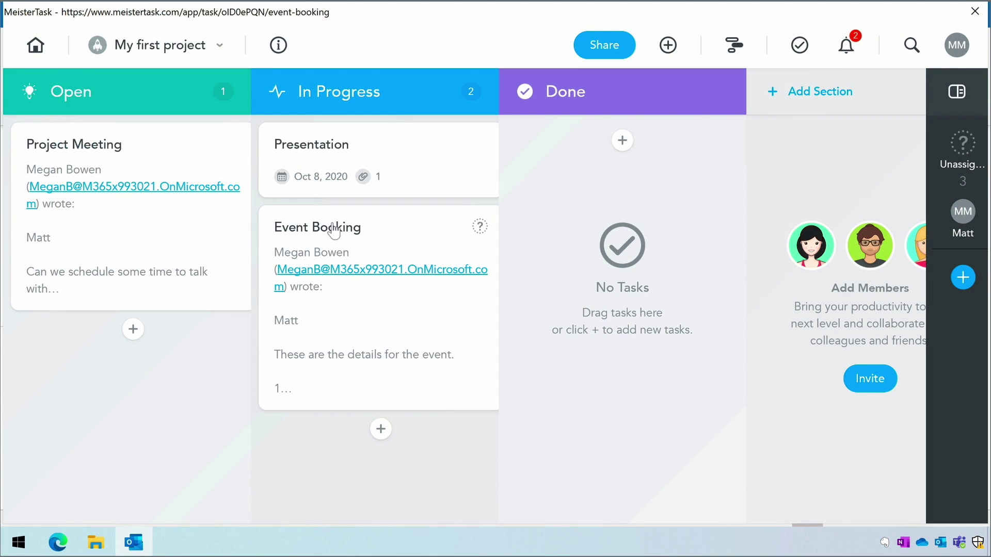
Drag the Event Booking card from In Progress to the Done column.
{"action": "left_click_drag", "start_coordinate": [333, 231], "coordinate": [593, 181]}
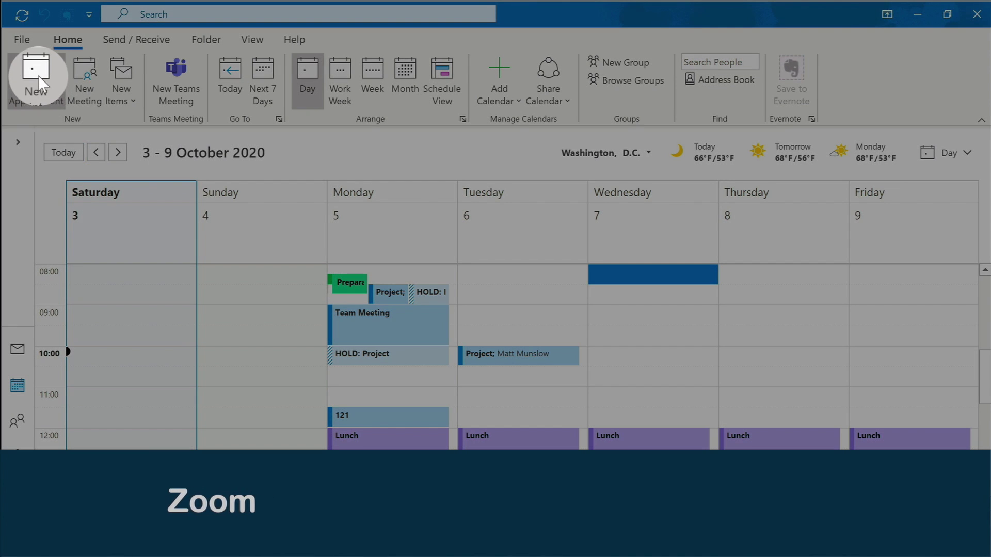
Start a Wednesday 7 October 08:00–08:30 appointment and attach a Zoom meeting to it.
{"action": "left_click", "coordinate": [39, 81]}
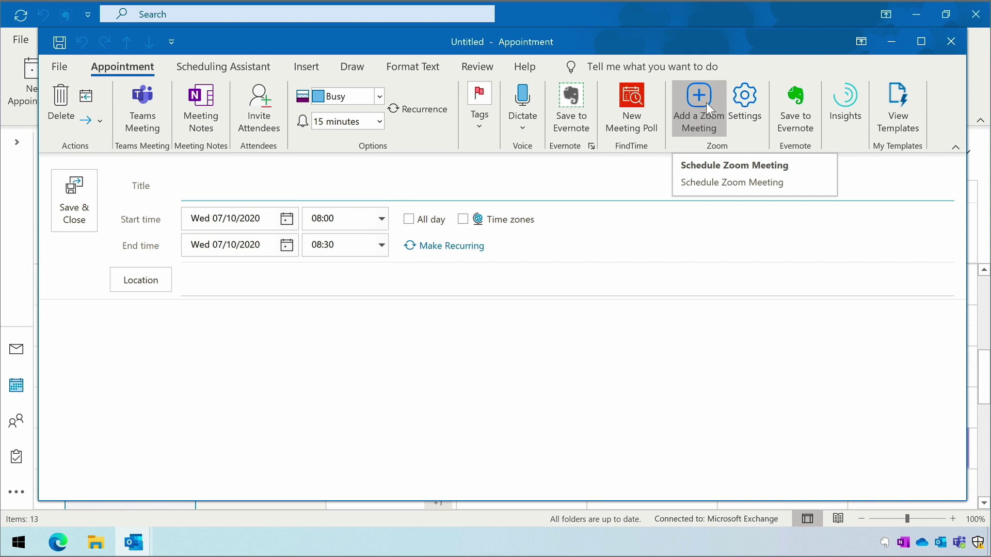
{"action": "left_click", "coordinate": [706, 103]}
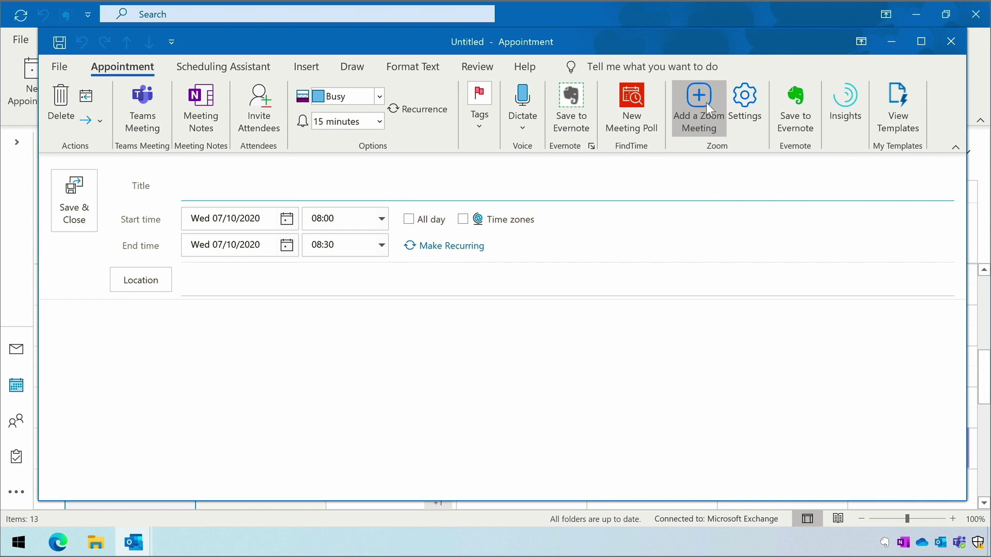